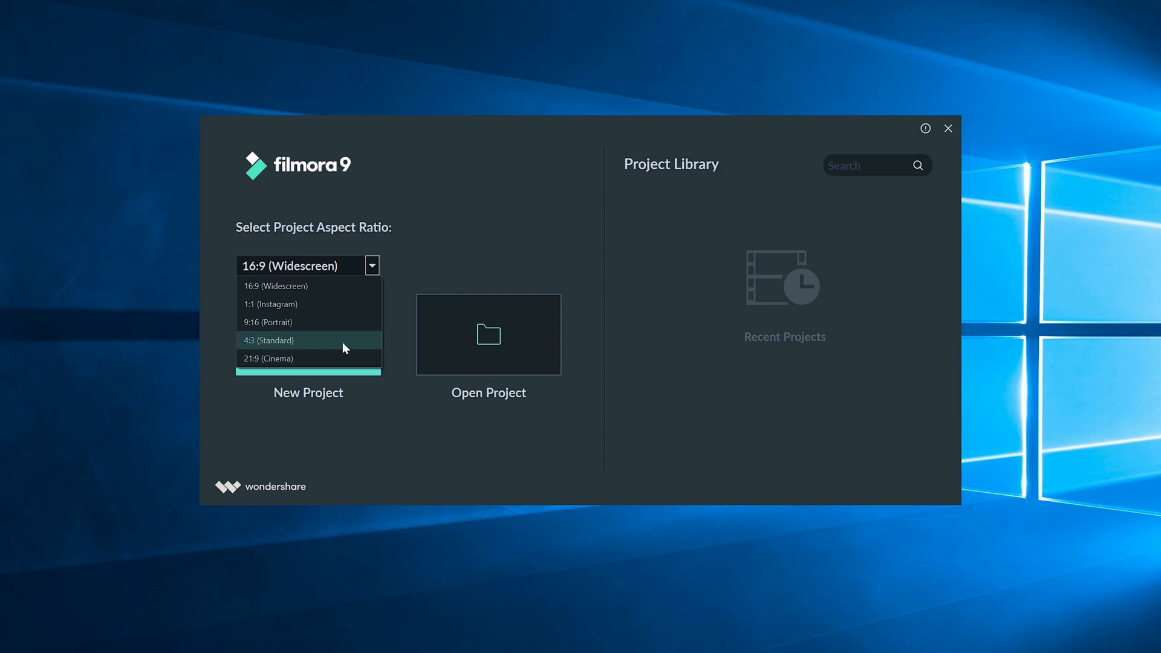
Step: Start a new project and look through the Audio, Titles, Transition, Effects and Elements libraries
click(410, 387)
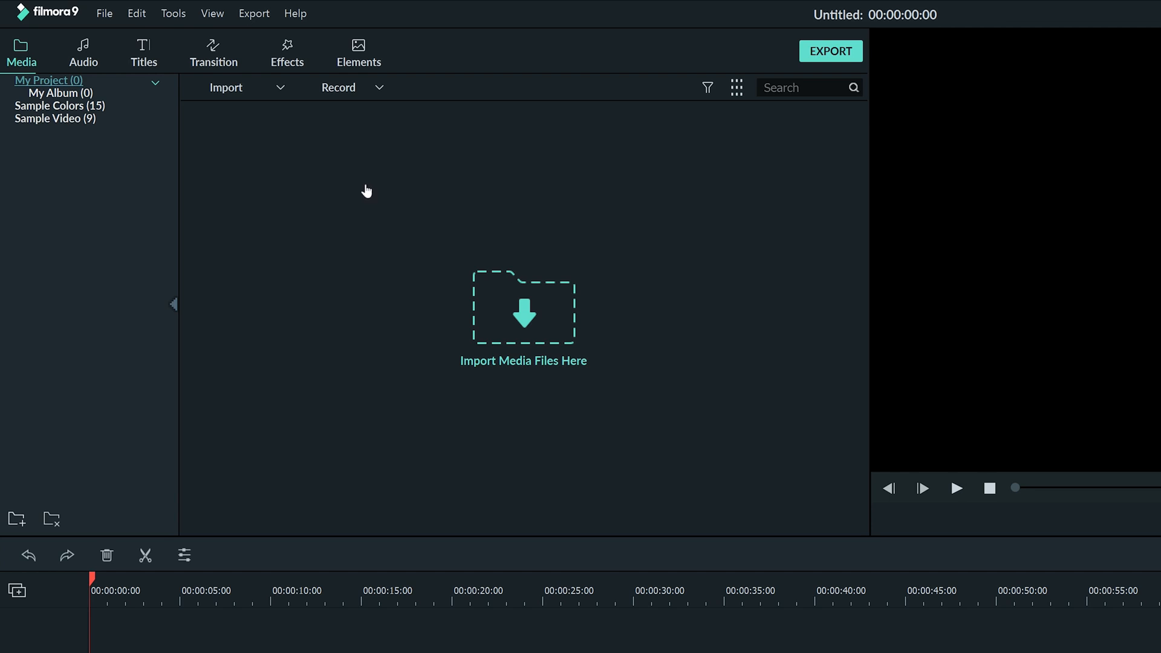
click(86, 61)
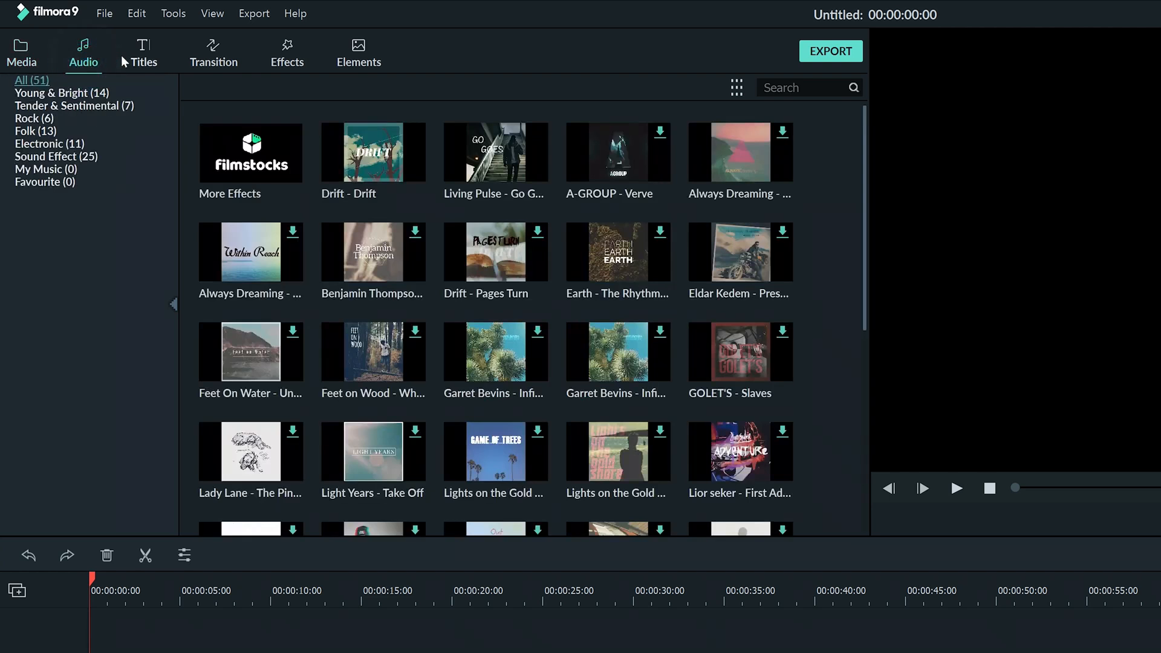
click(144, 58)
click(208, 61)
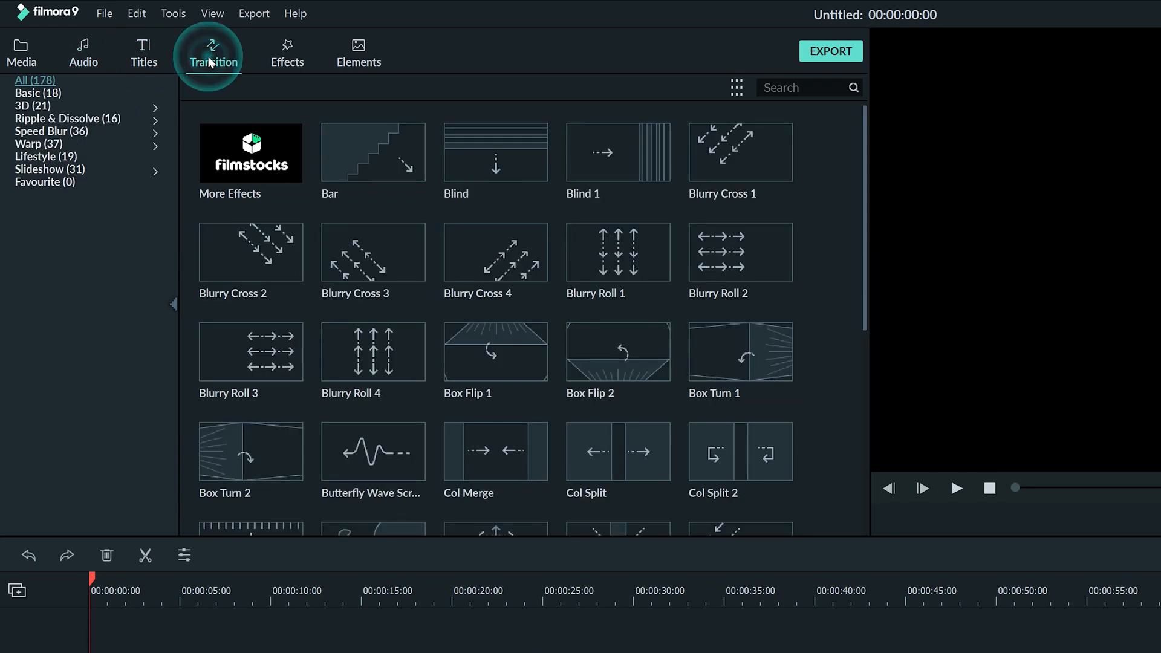
click(281, 47)
click(346, 46)
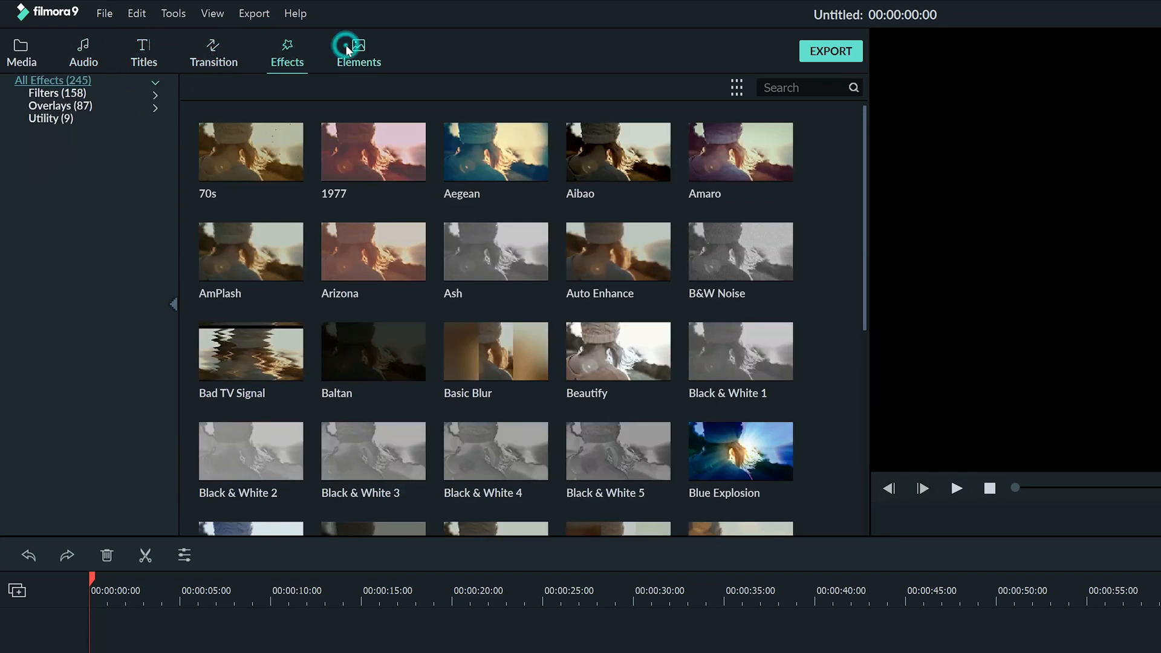
Step: Browse the Young & Bright audio tracks, the titles, all transitions, all effects and the Utility effects
click(100, 46)
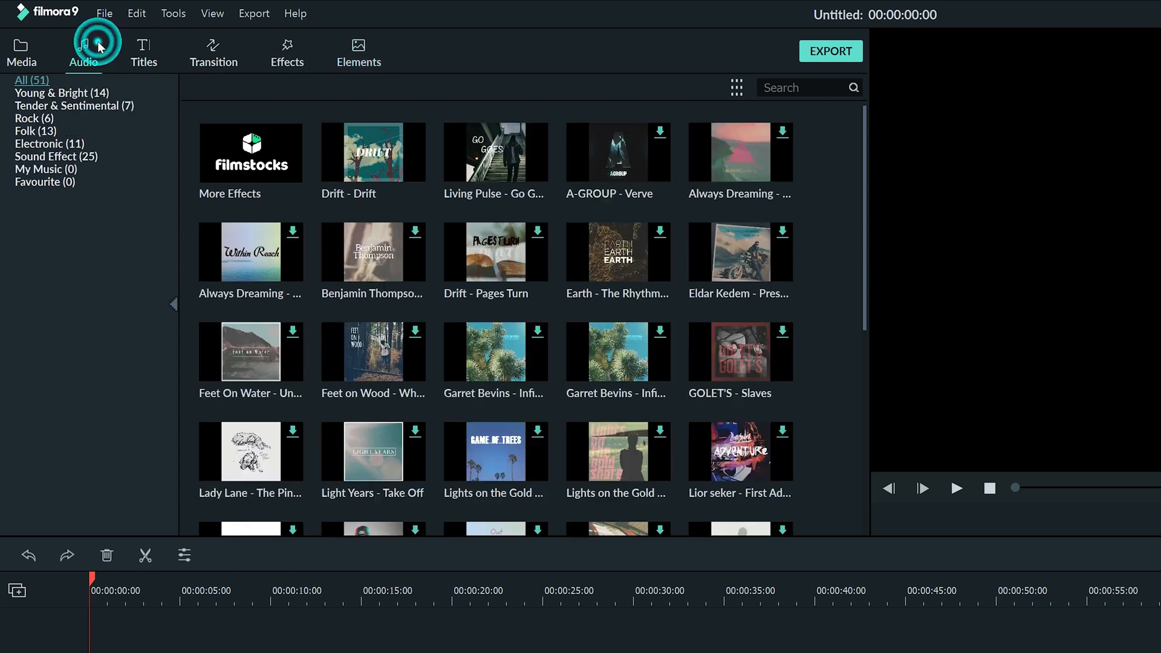
click(84, 93)
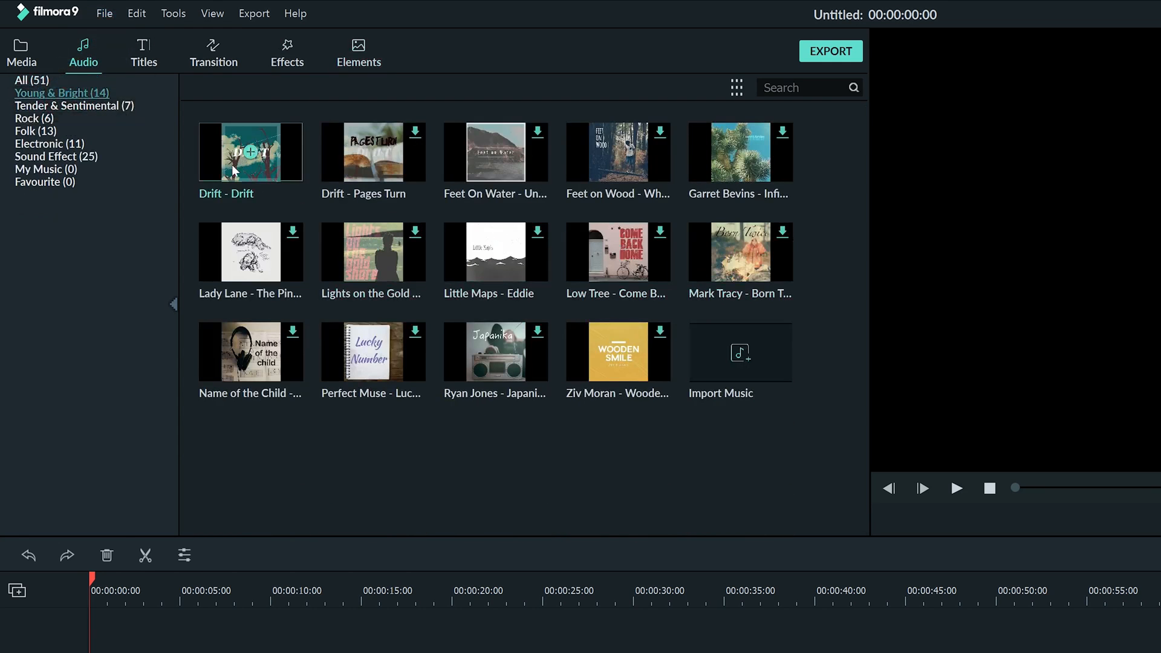
click(139, 56)
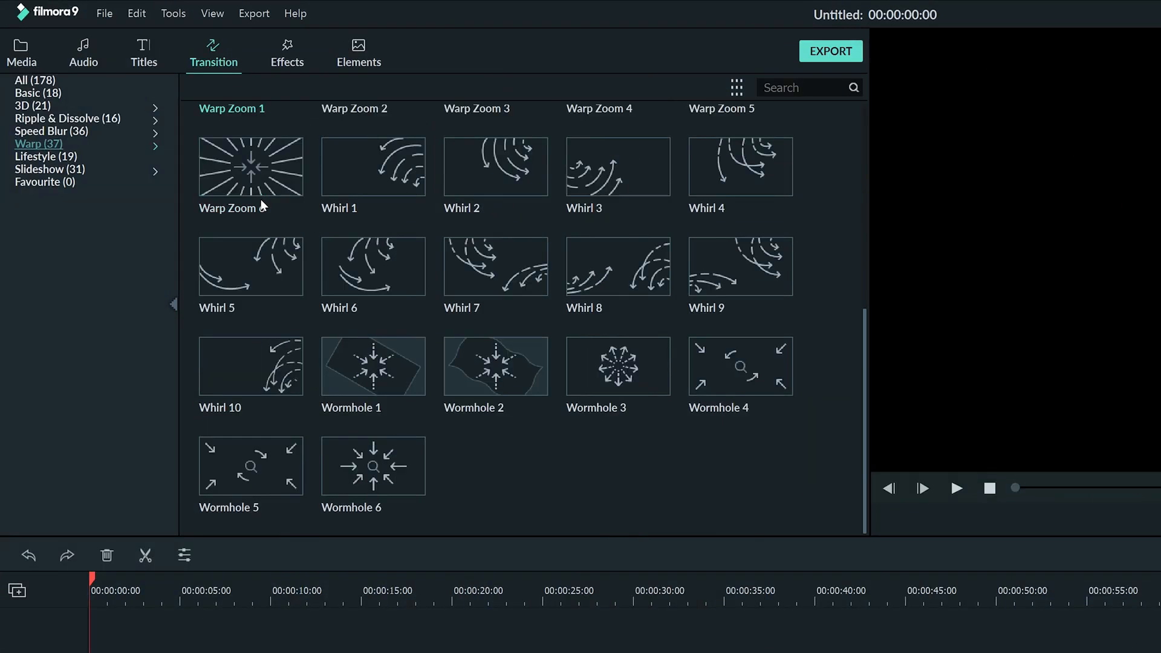
click(30, 81)
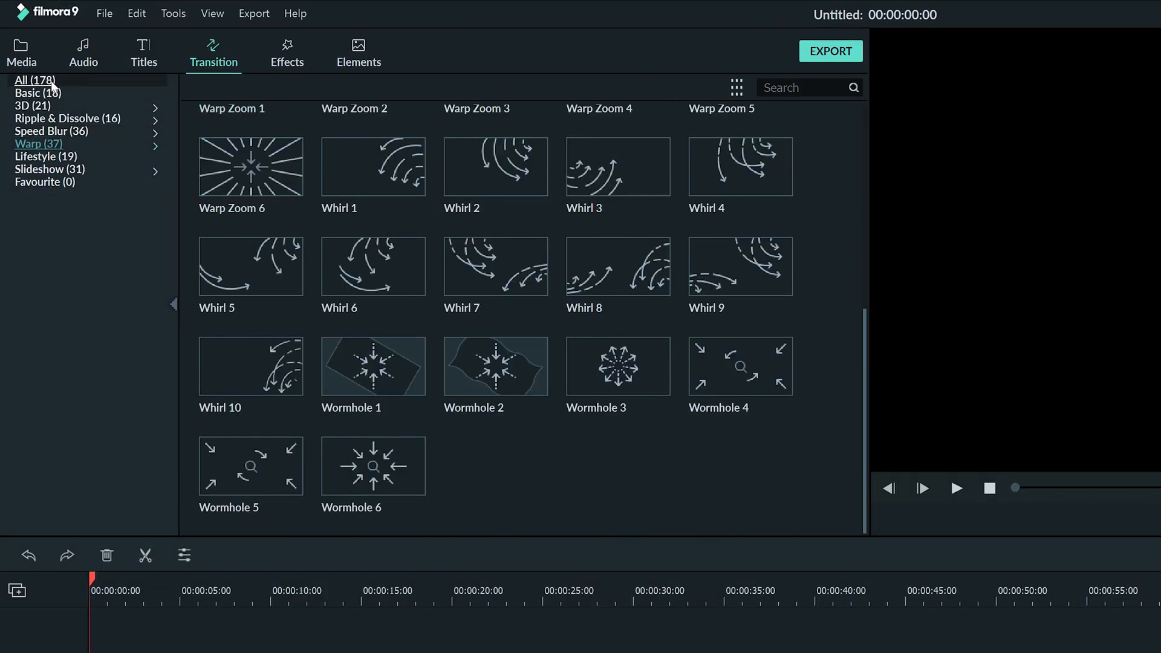
scroll(599, 290, down, 10)
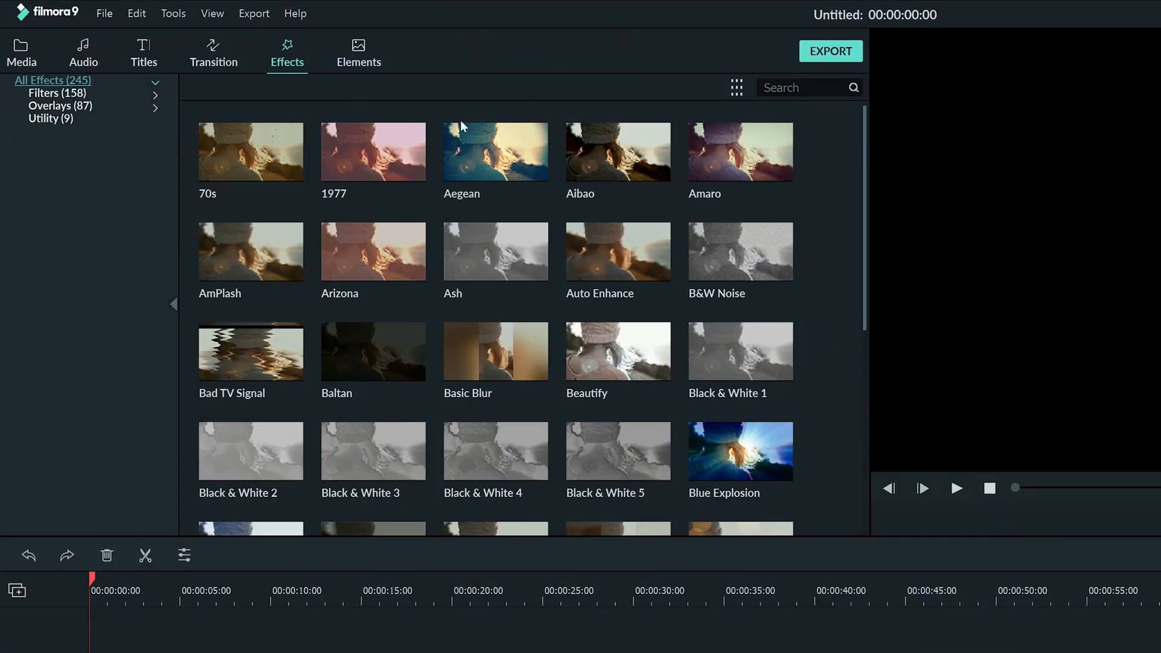
scroll(612, 212, down, 10)
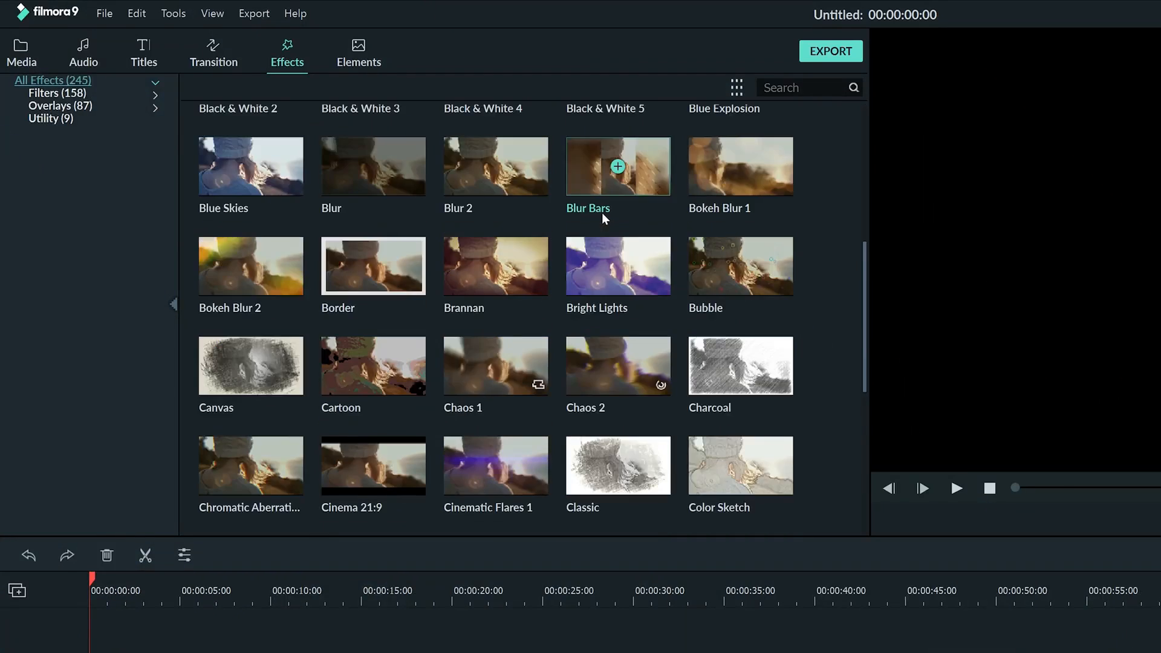
click(89, 120)
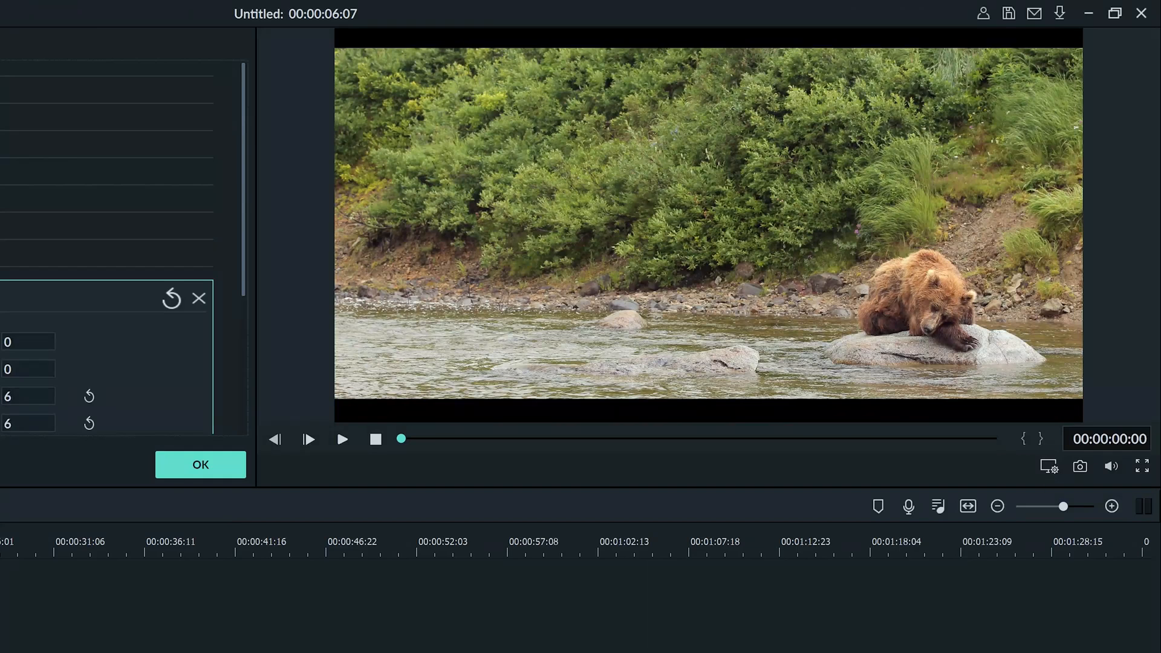
Step: Set the upper black bar of the effect on the bear clip to 12
drag(0, 396, 3, 396)
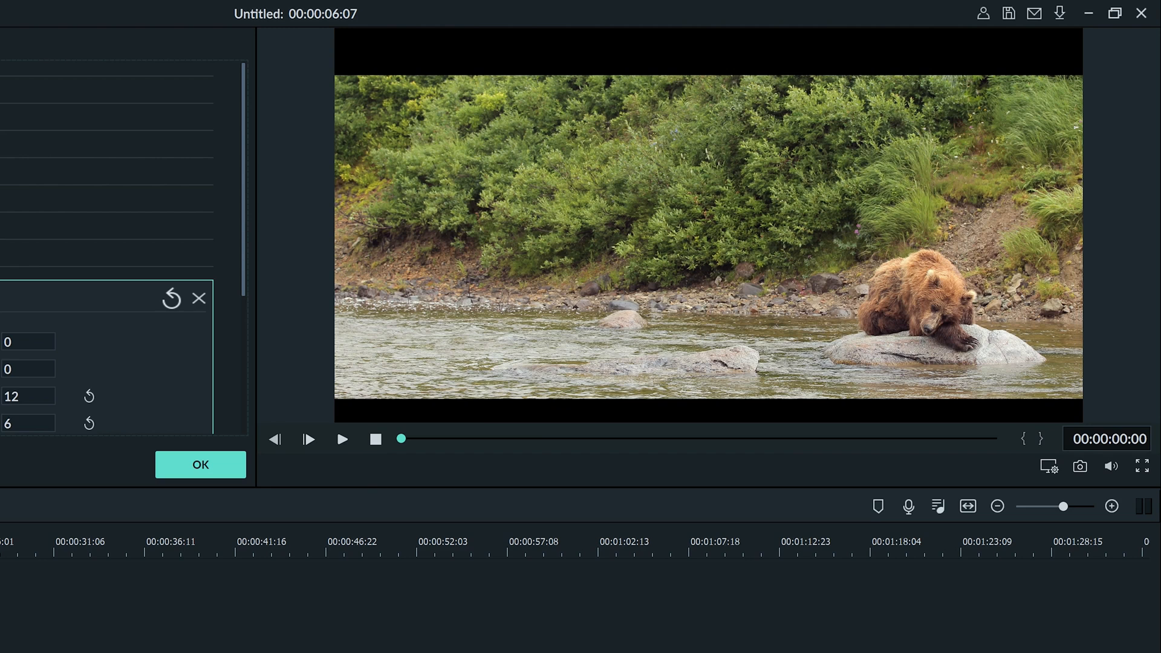
click(376, 487)
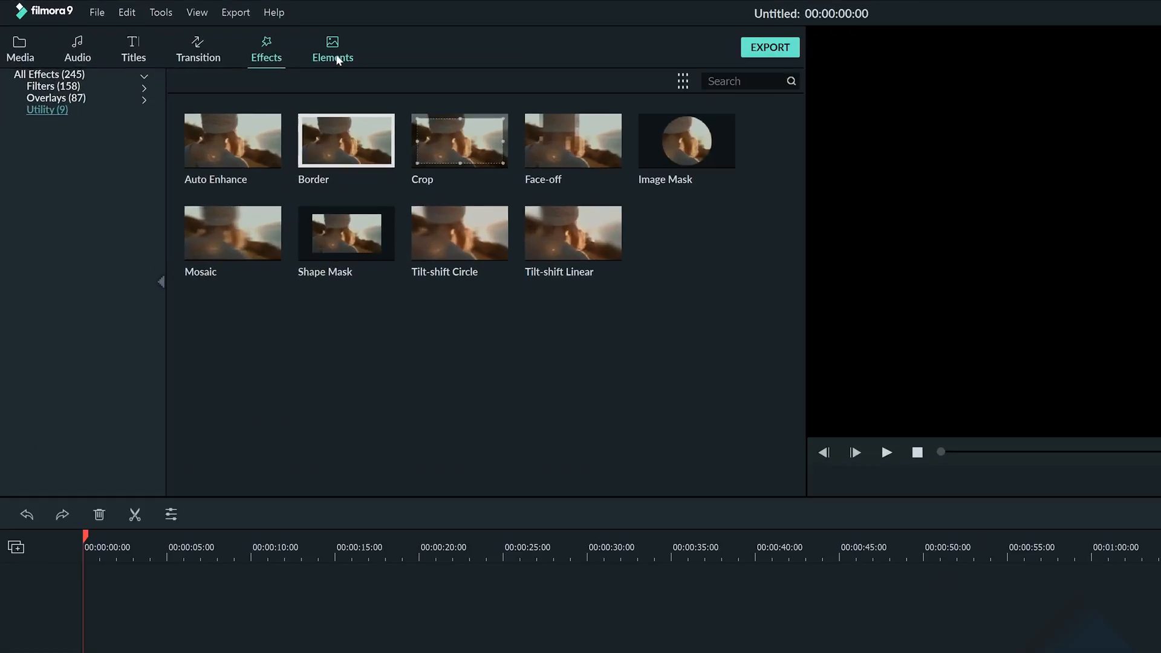
Step: Browse the complete Elements library and preview one of its elements
click(360, 59)
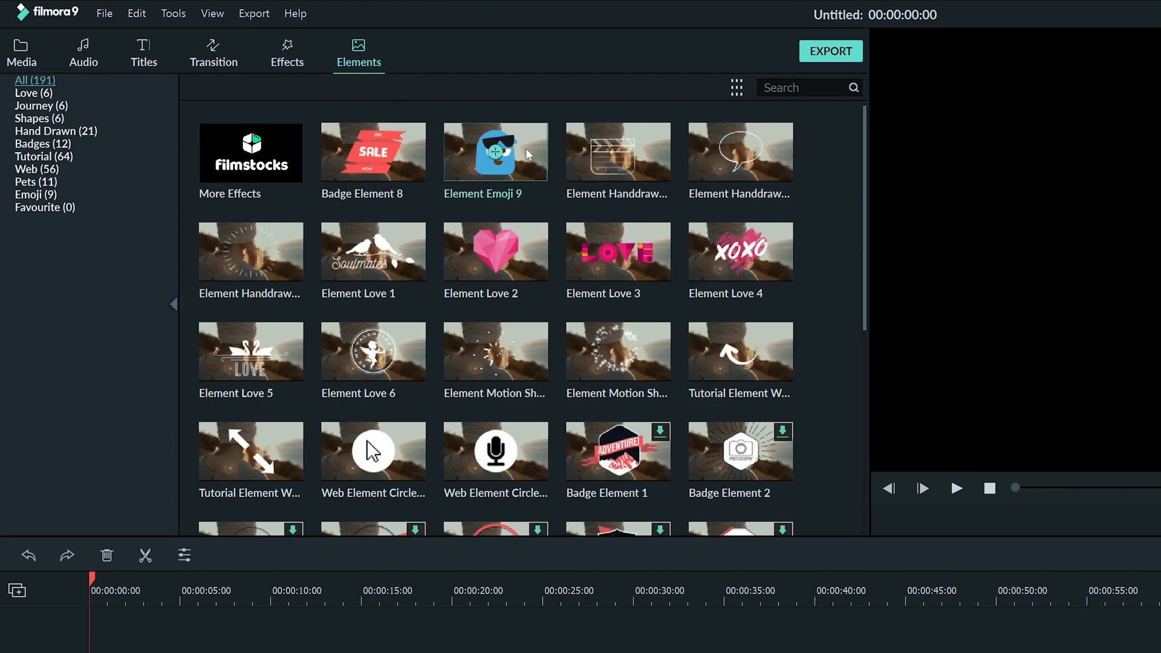
scroll(575, 172, down, 12)
scroll(573, 171, down, 6)
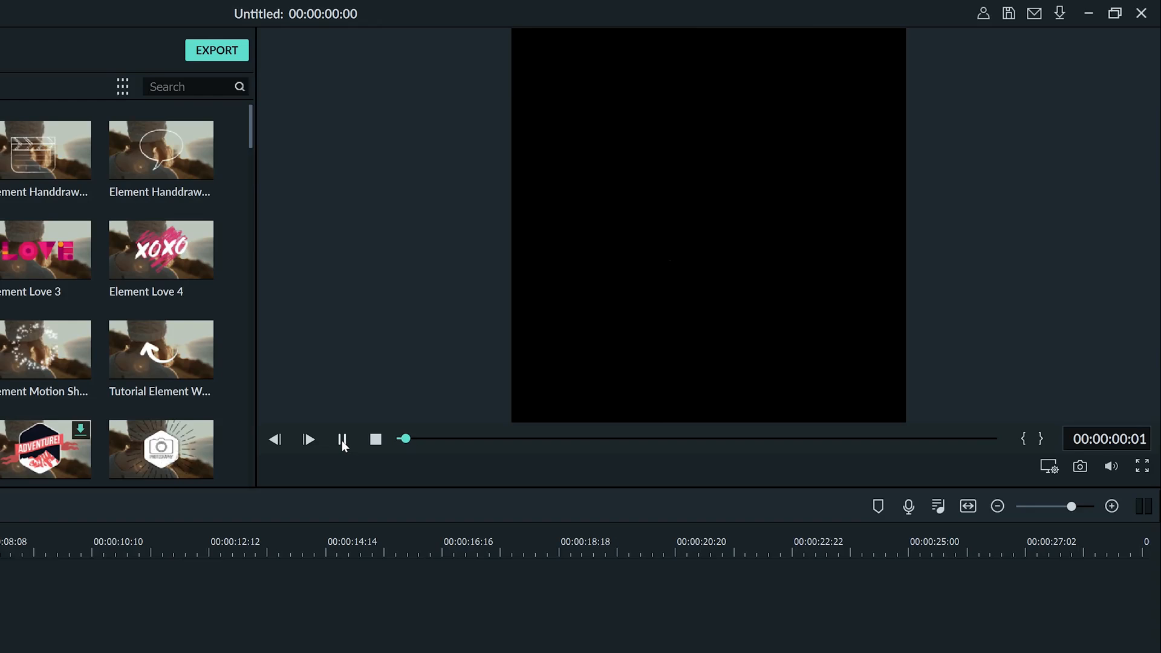
click(342, 440)
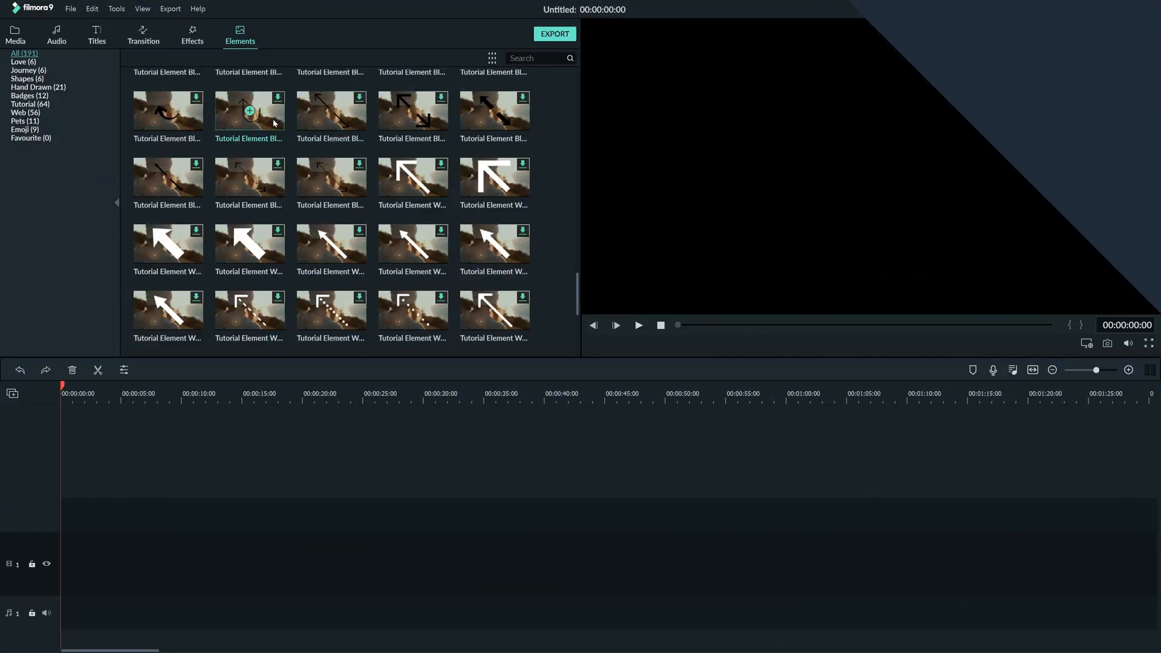
scroll(272, 122, up, 10)
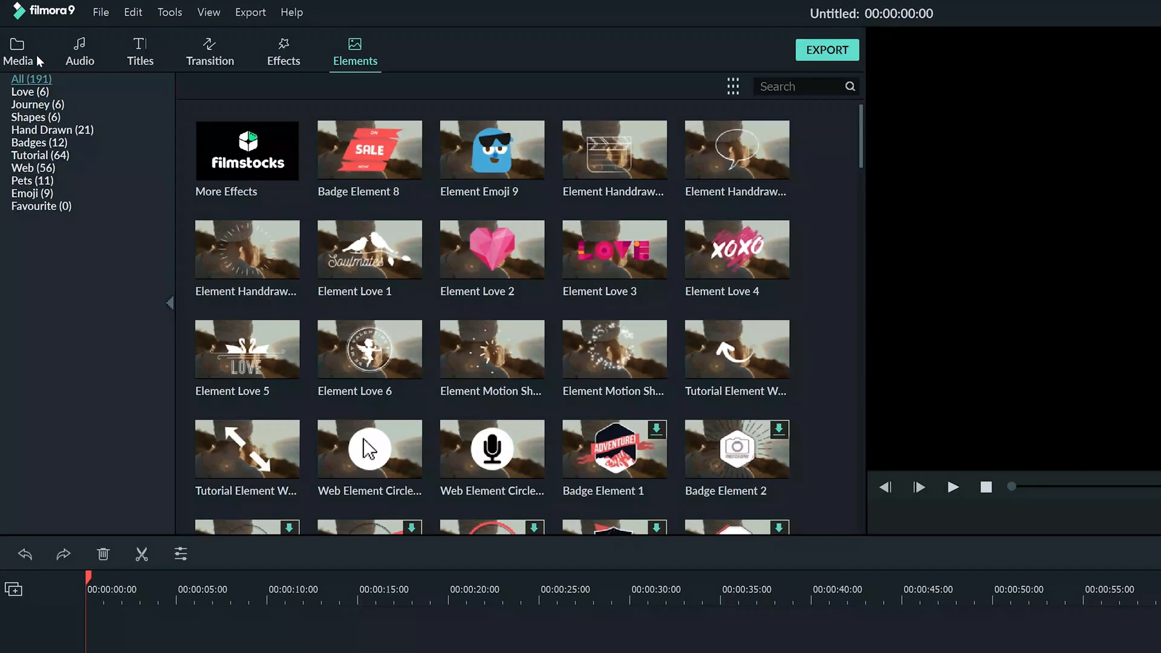
Step: Review the options for importing media into the project and for recording new media
click(15, 34)
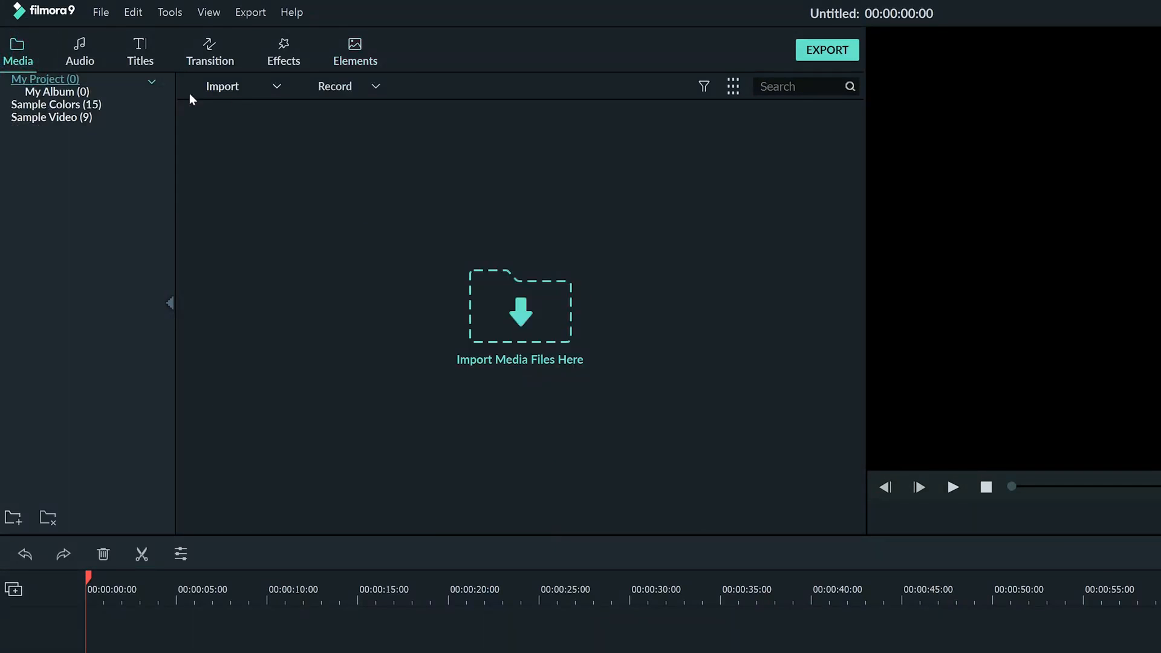
click(277, 87)
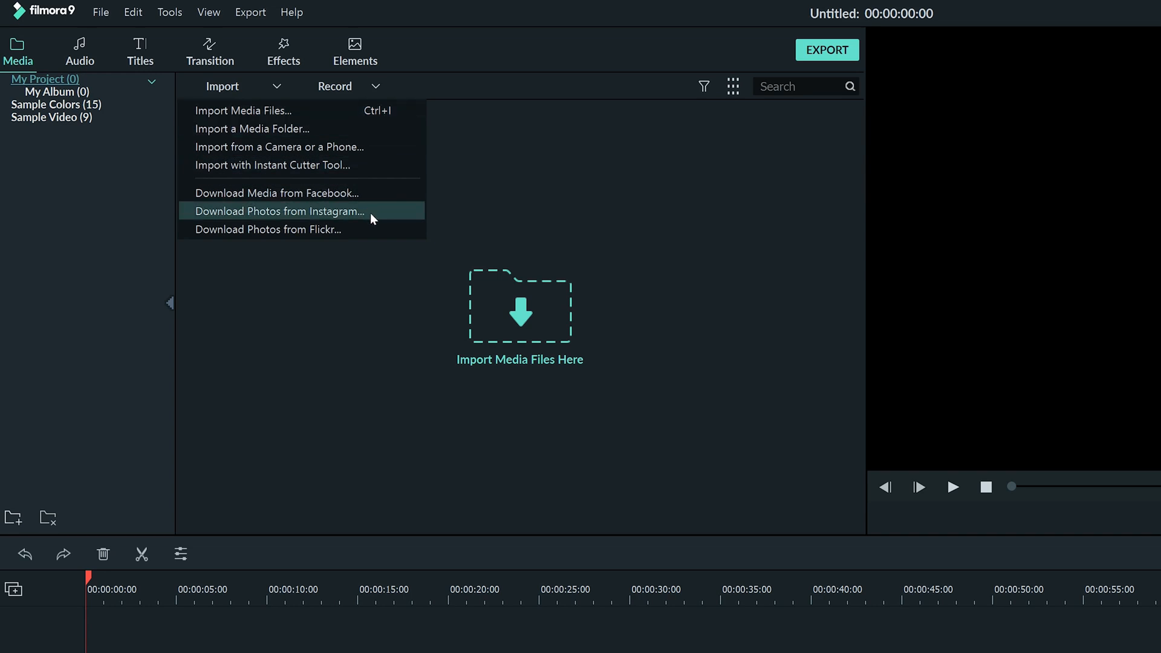
click(375, 87)
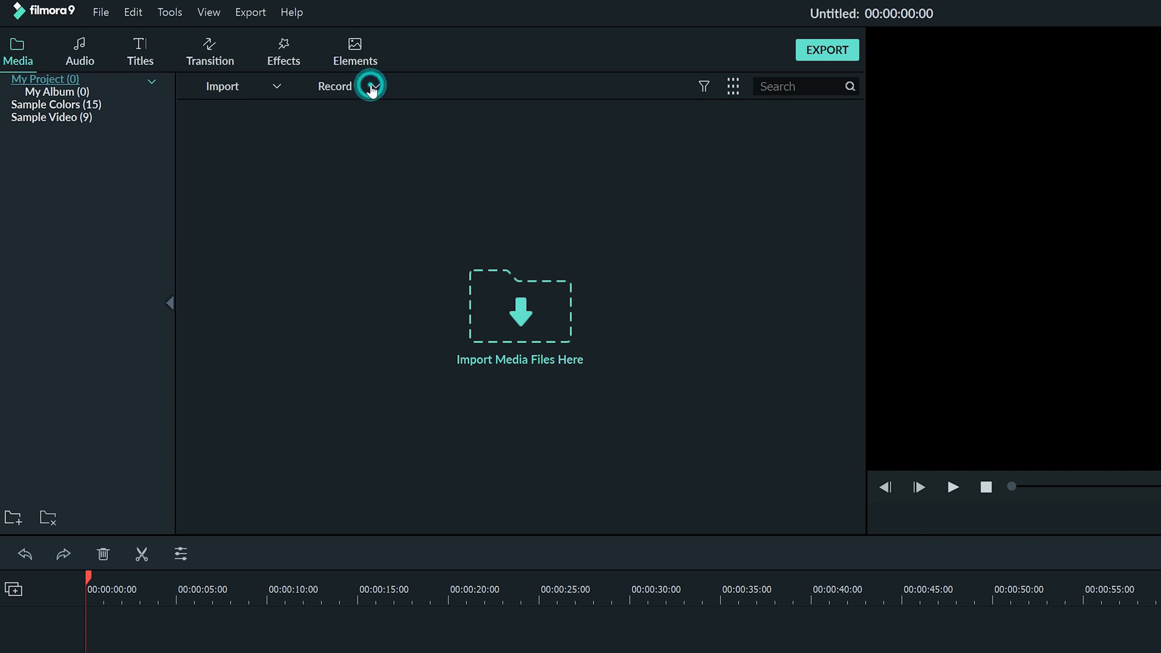
click(374, 87)
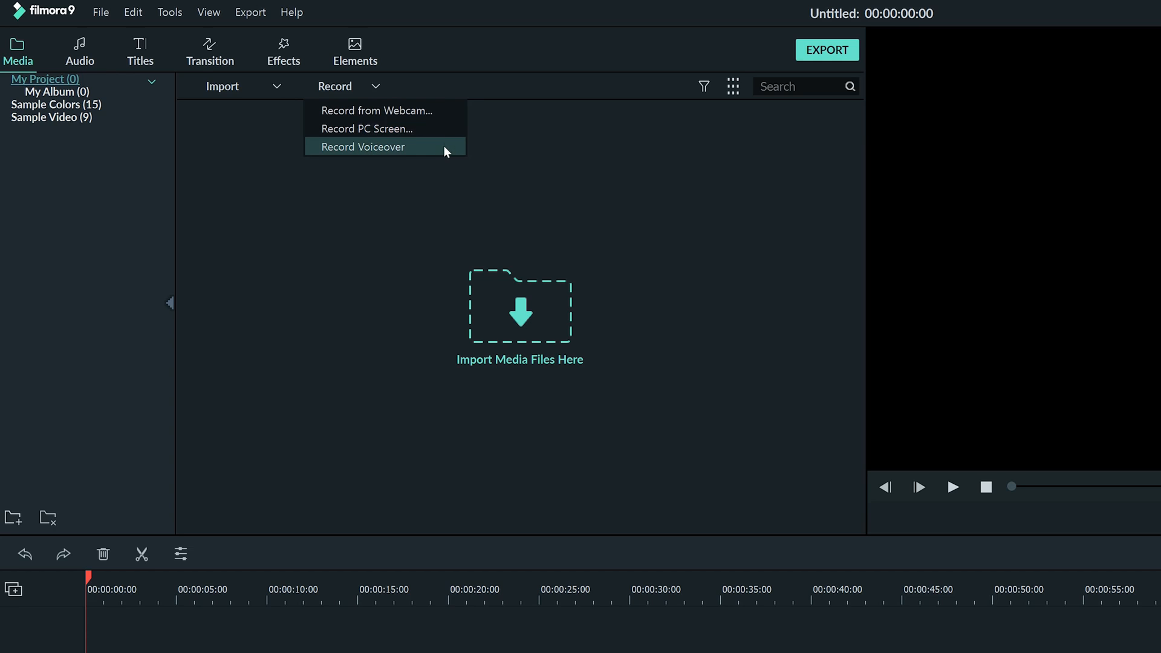
click(375, 86)
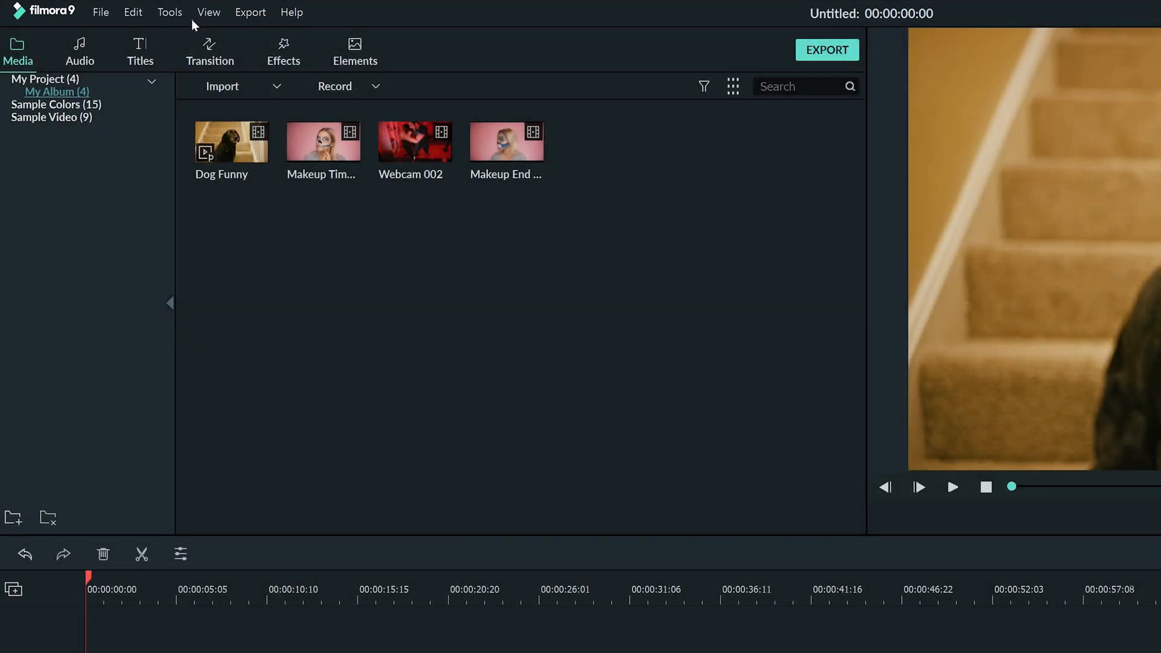
Step: Review the project commands, the media import options and the editing commands
click(98, 12)
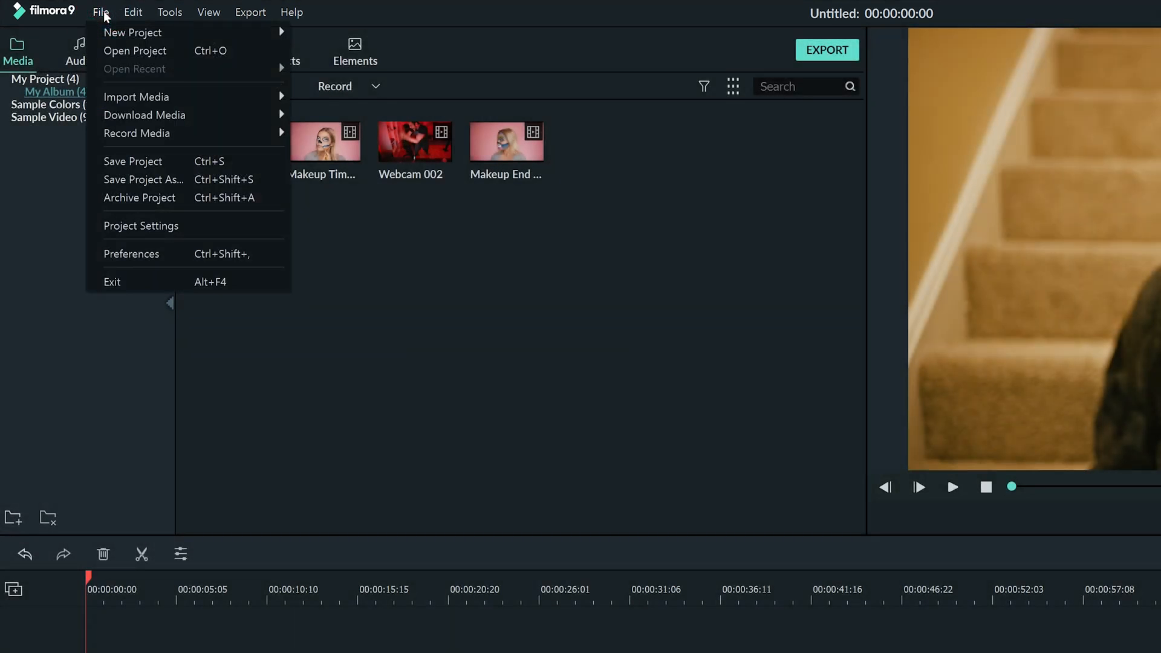
mouse_move(110, 39)
mouse_move(119, 98)
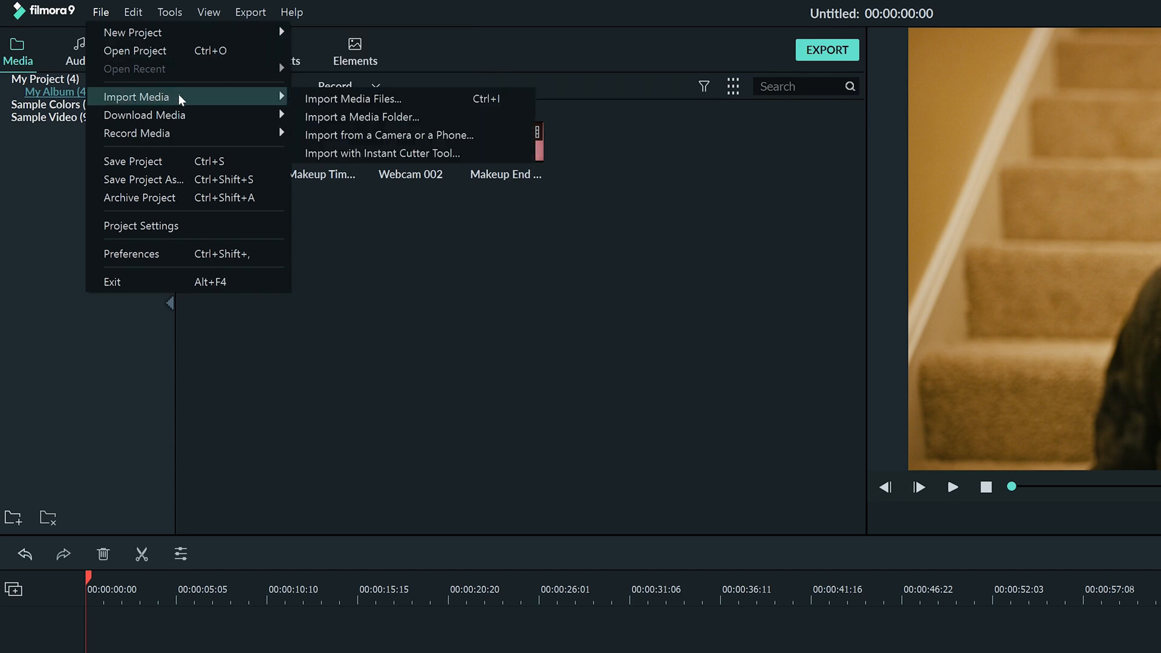
mouse_move(138, 16)
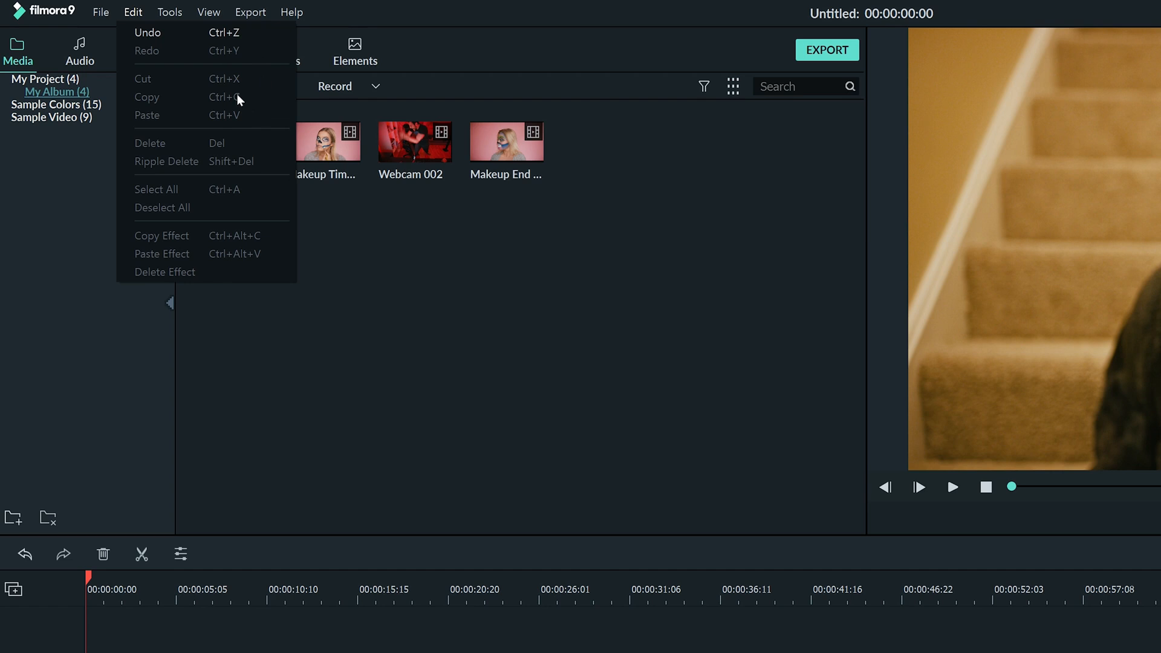
Step: Display the media in My Album as a detailed list instead of thumbnails
mouse_move(176, 15)
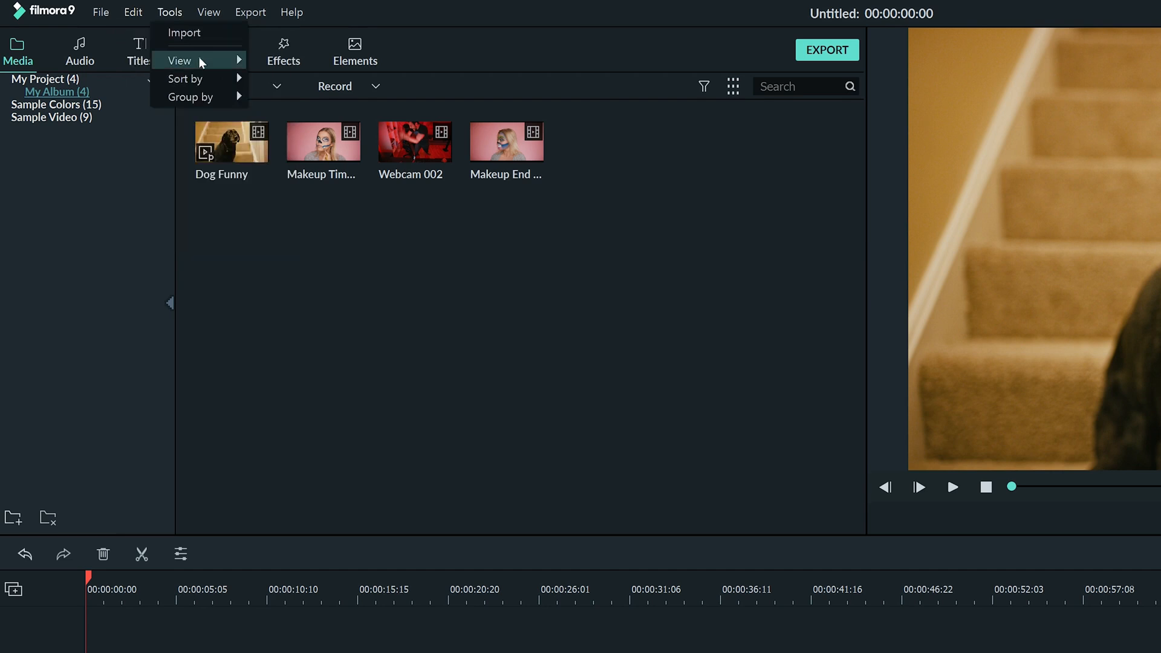
mouse_move(198, 57)
click(266, 62)
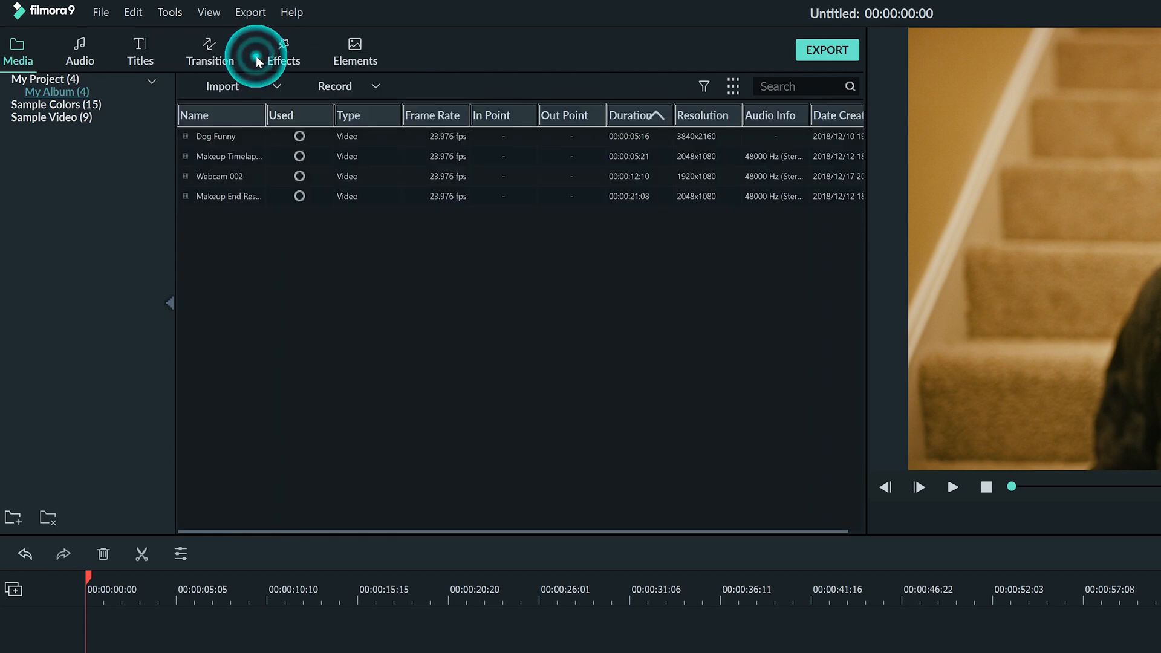
Step: Play the Dog Funny clip from the media list, and pause its playback
click(226, 136)
click(165, 13)
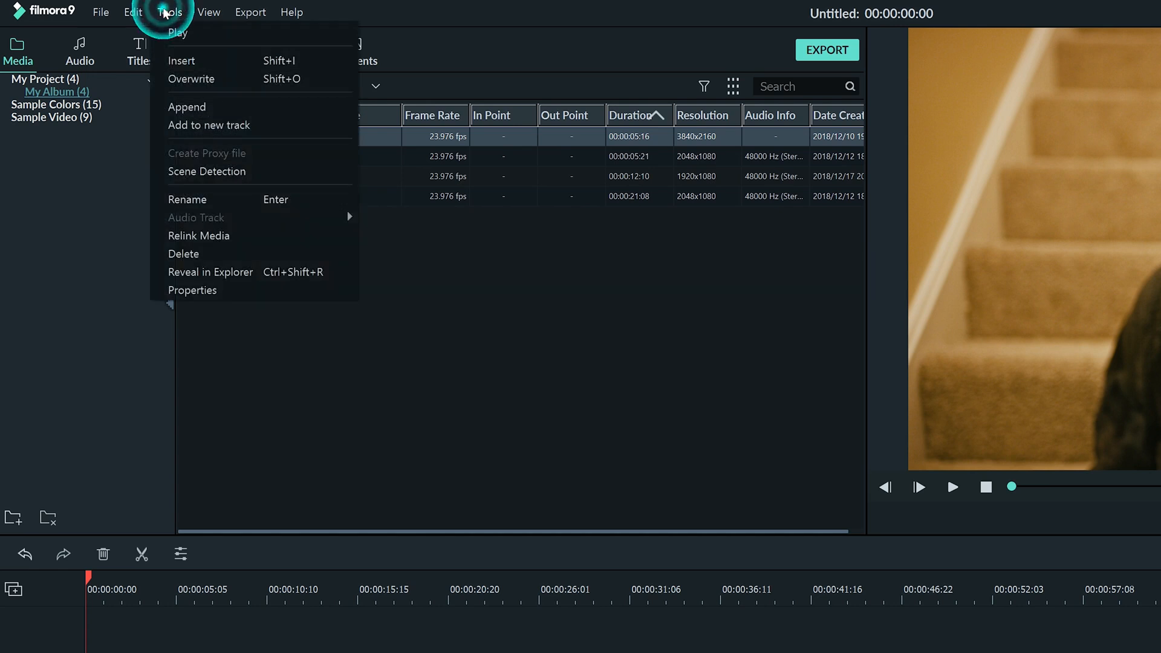
click(213, 32)
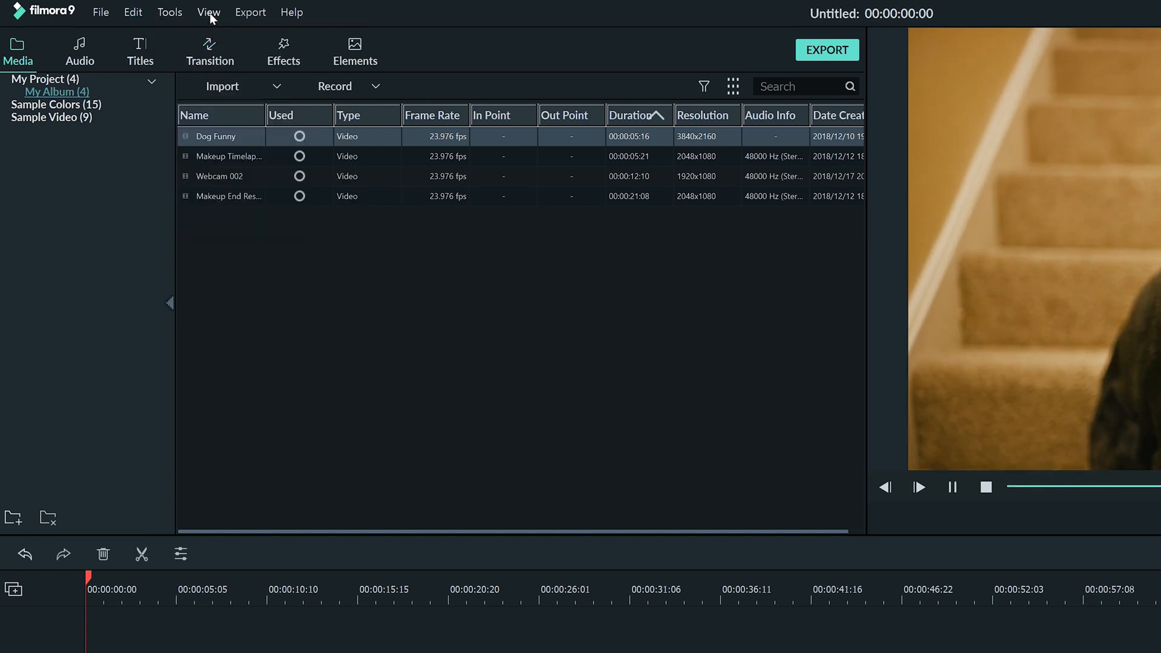
click(211, 15)
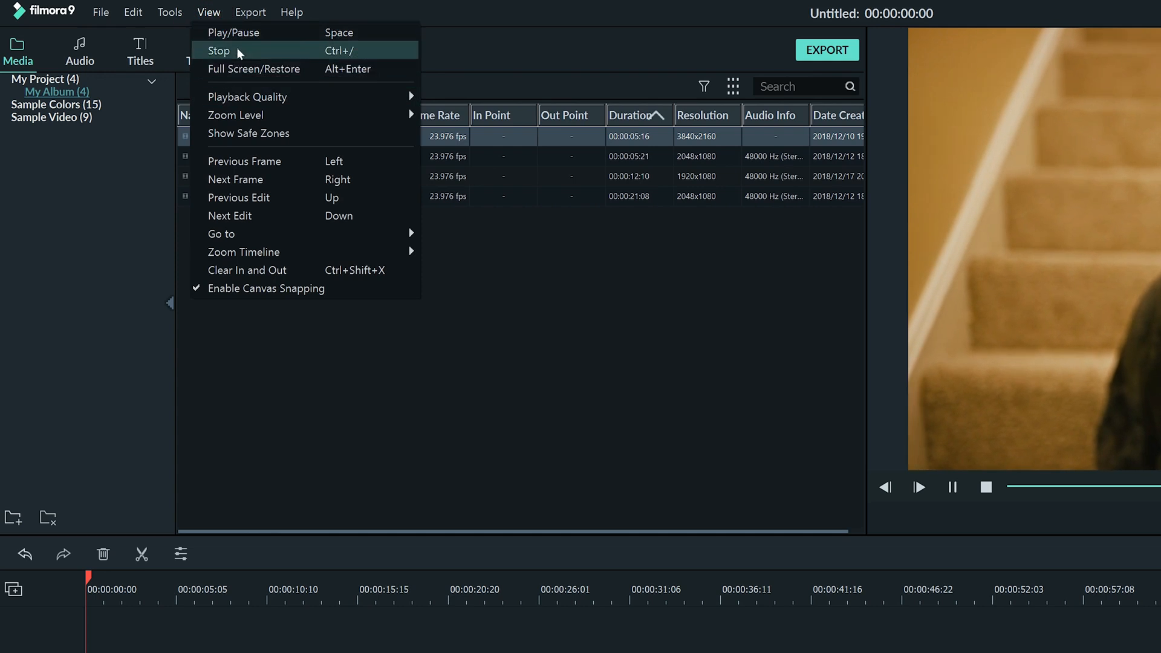
click(251, 37)
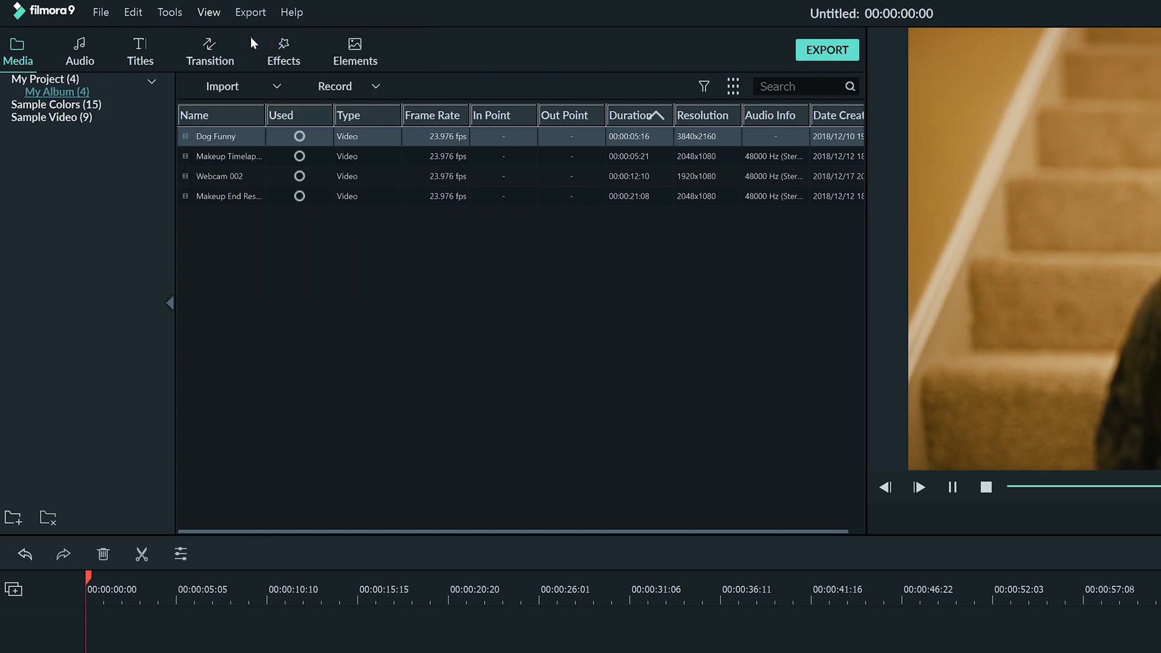
Step: Review the playback and view commands, the export options and the help options
click(213, 13)
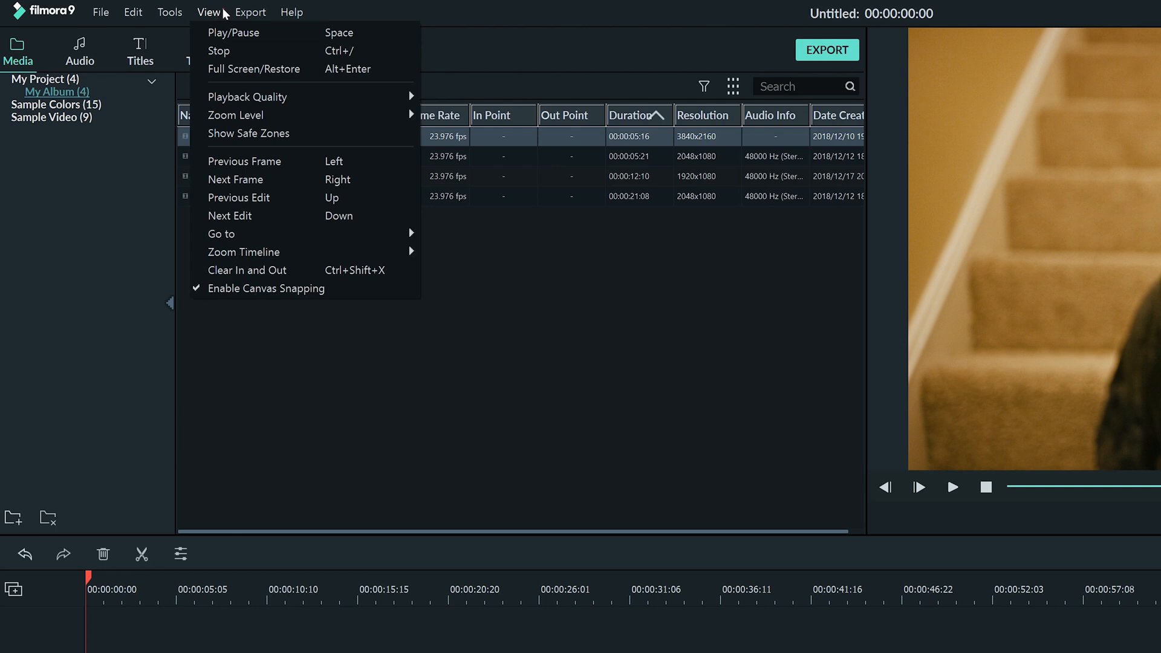
mouse_move(240, 15)
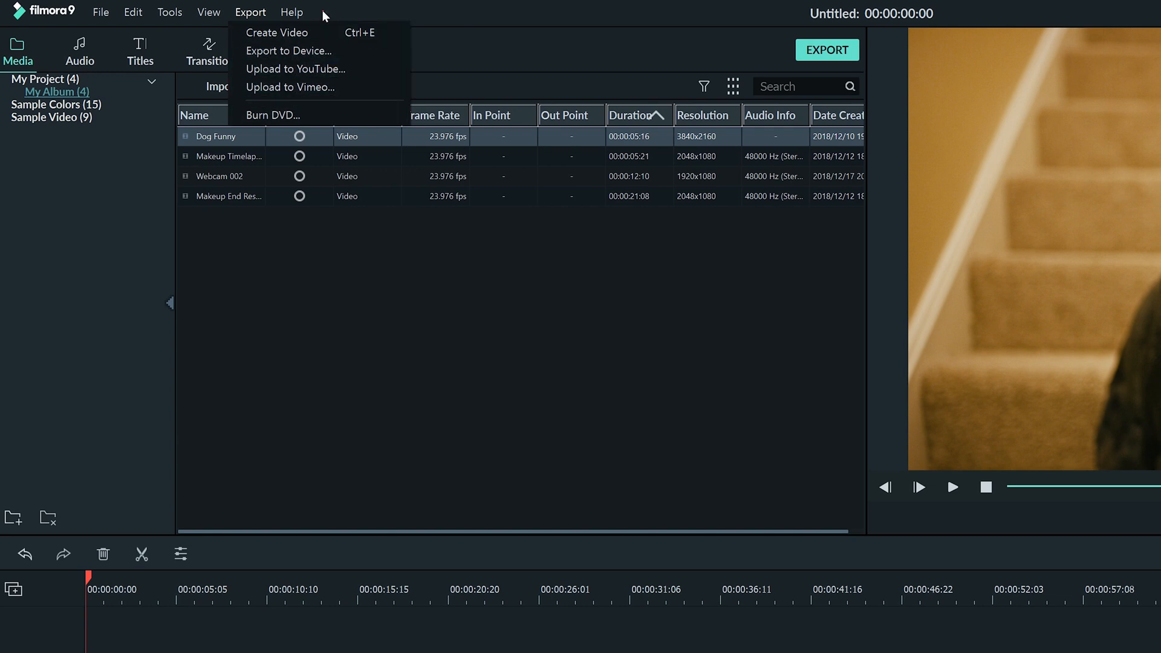
mouse_move(292, 12)
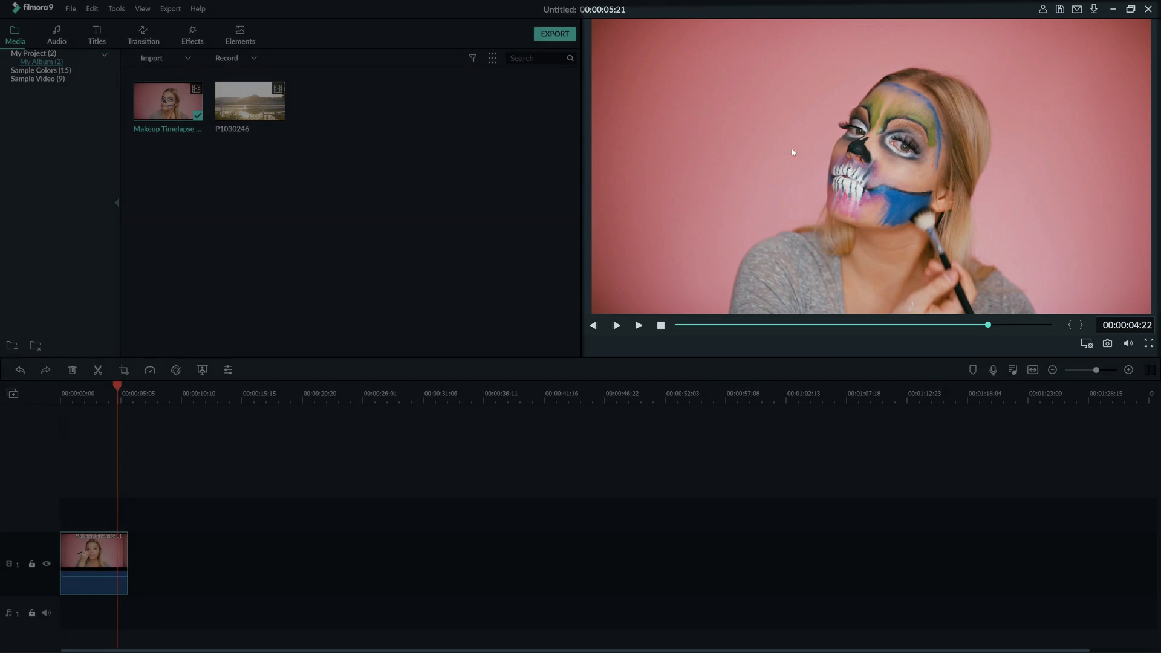
Step: Open the P1030246 clip from the media library in the preview
double_click(272, 115)
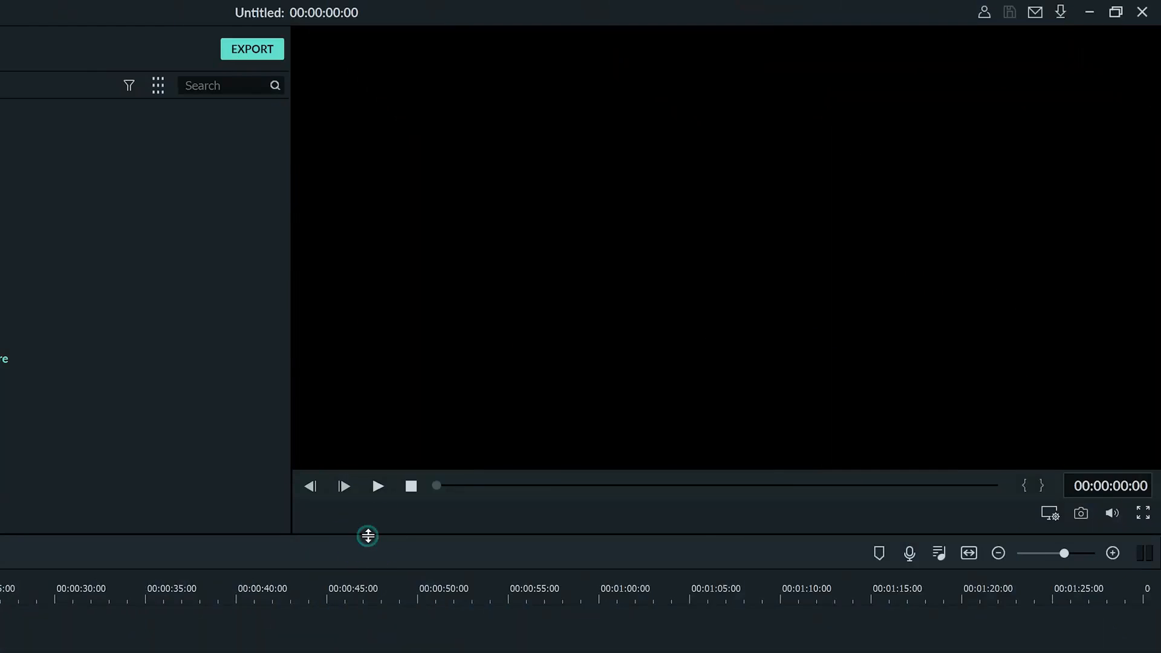
Step: Enlarge the timeline area by raising its upper edge, and widen the preview toward the media library
drag(368, 536, 373, 488)
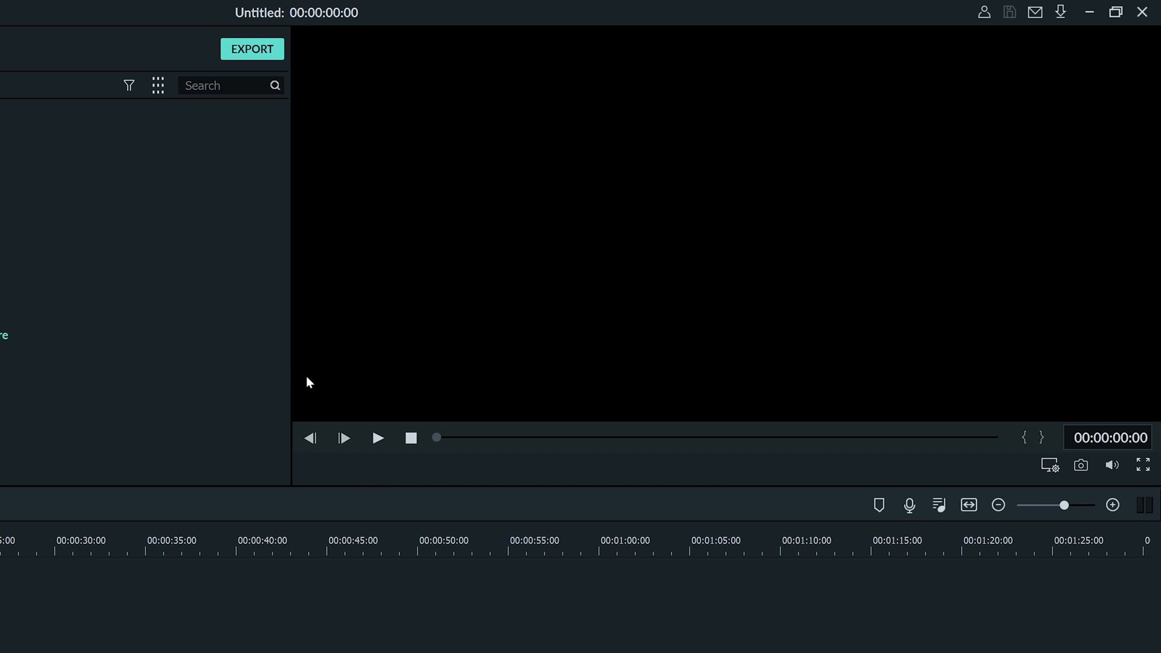
drag(290, 358, 283, 358)
drag(256, 362, 255, 362)
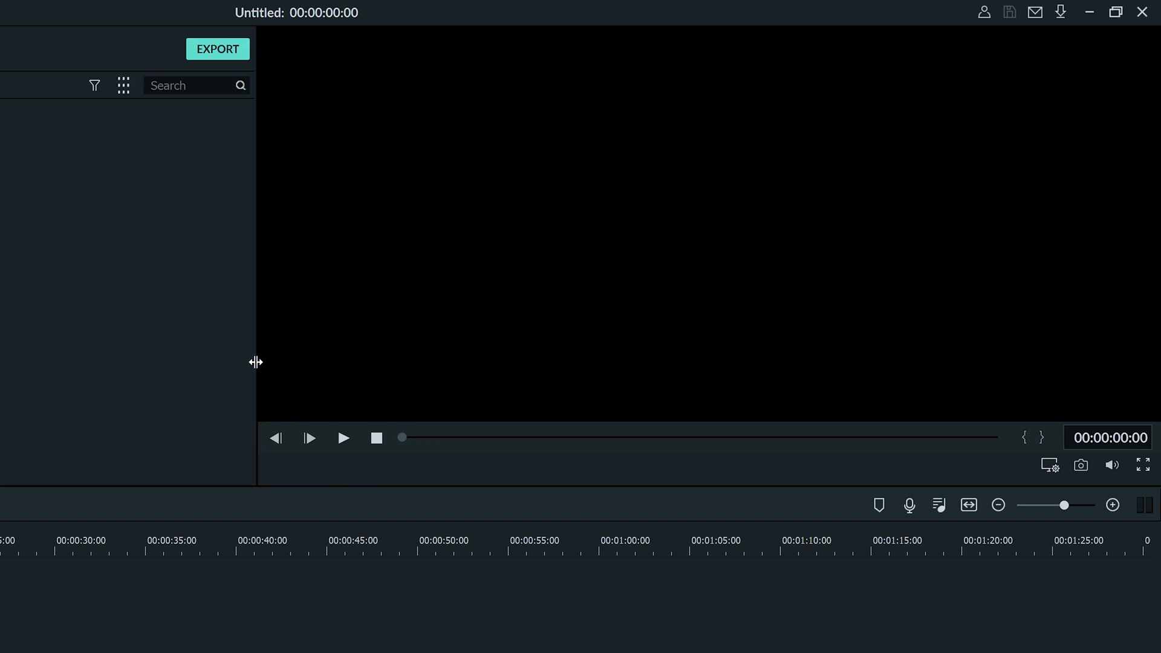